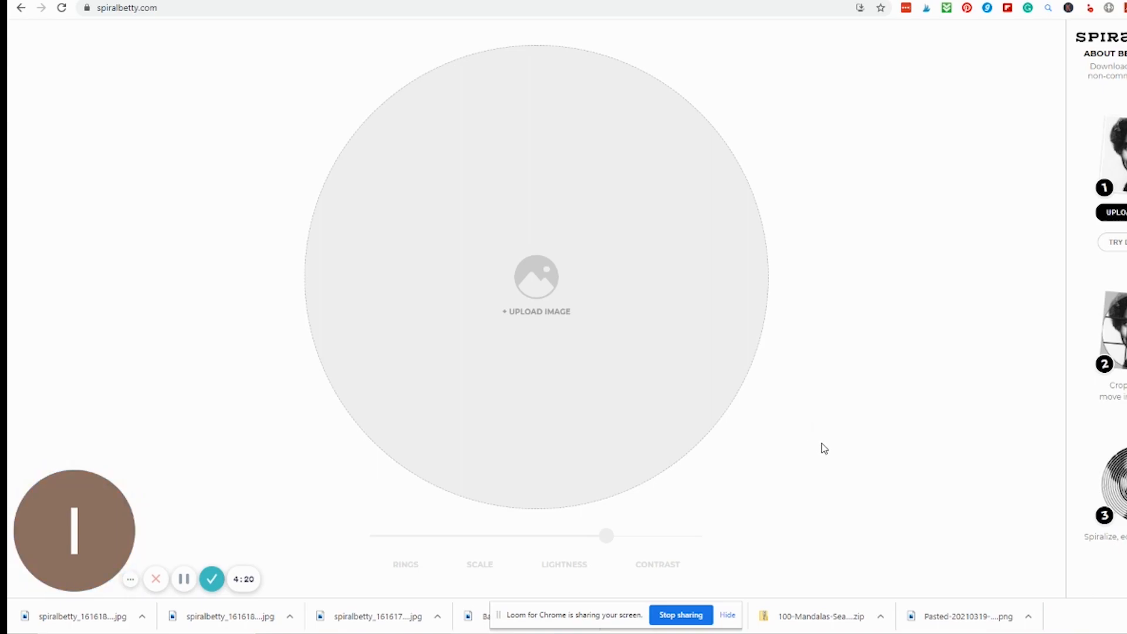
Upload the dog photo, centre the dog's face in the circular crop at the minimum zoom, and apply the crop
left_click_drag(474, 625, 535, 272)
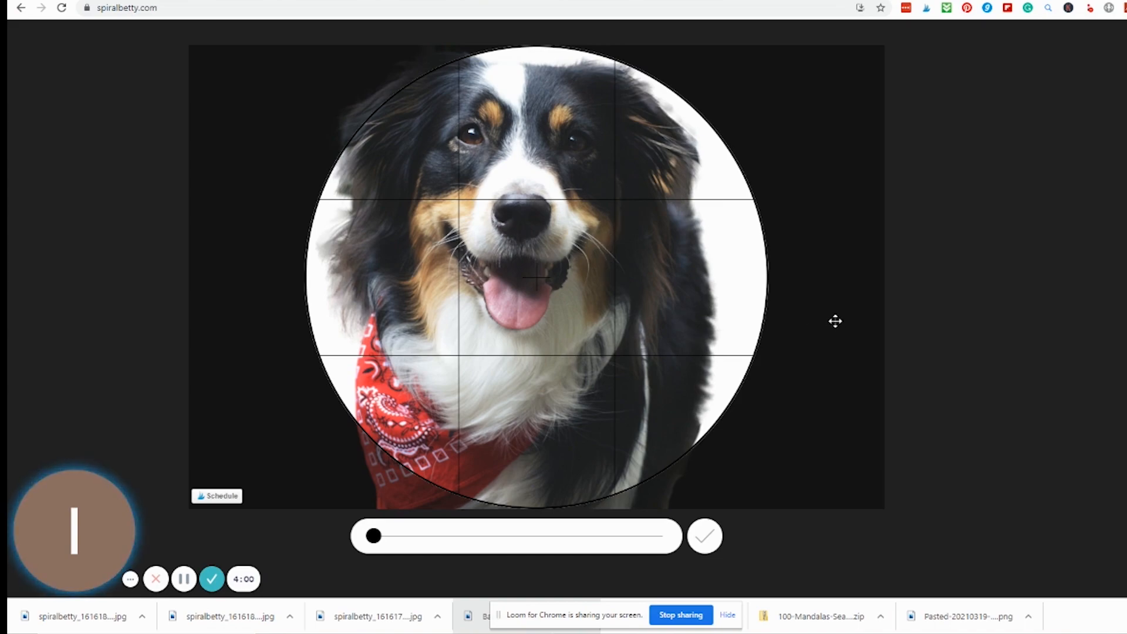
left_click_drag(616, 235, 645, 271)
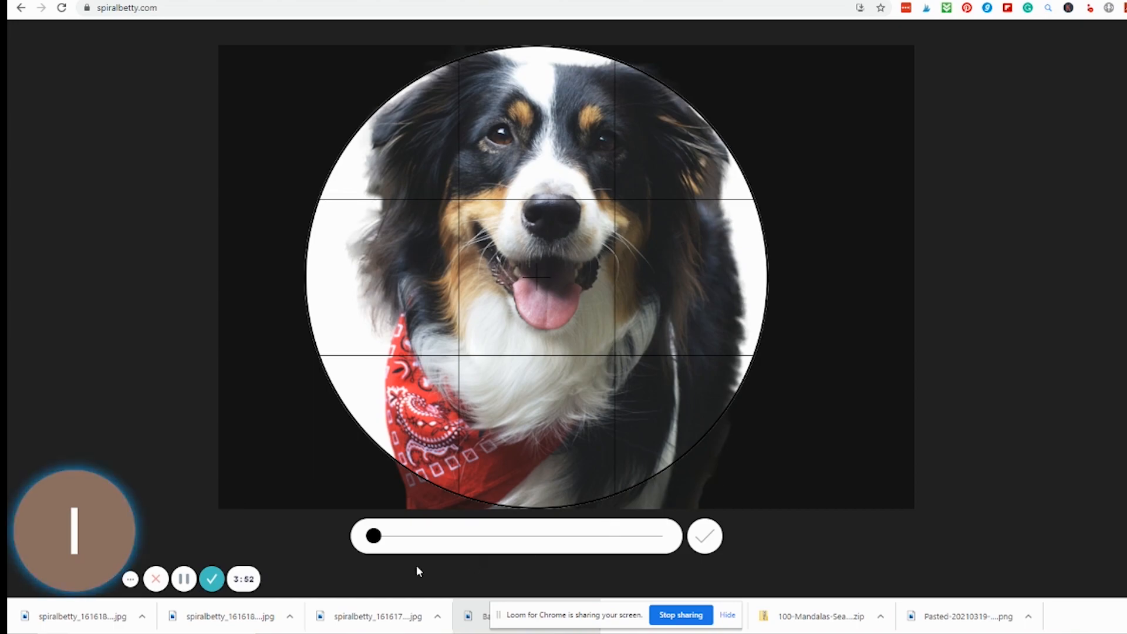
mouse_move(373, 535)
left_mouse_down()
mouse_move(435, 536)
mouse_move(369, 537)
left_mouse_up()
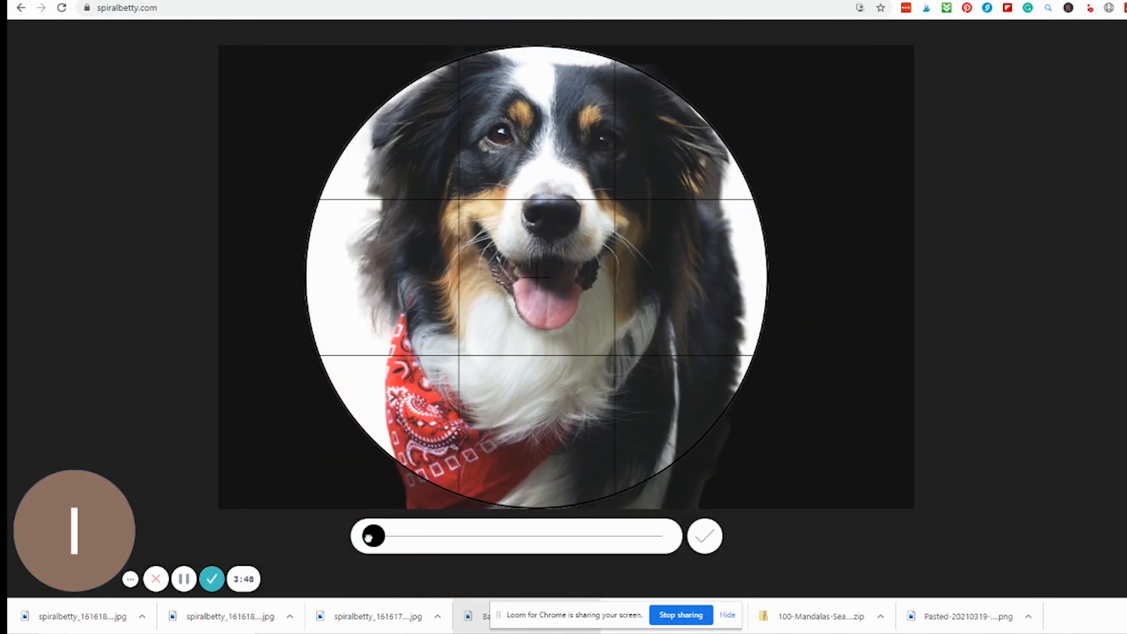
left_click_drag(561, 282, 555, 292)
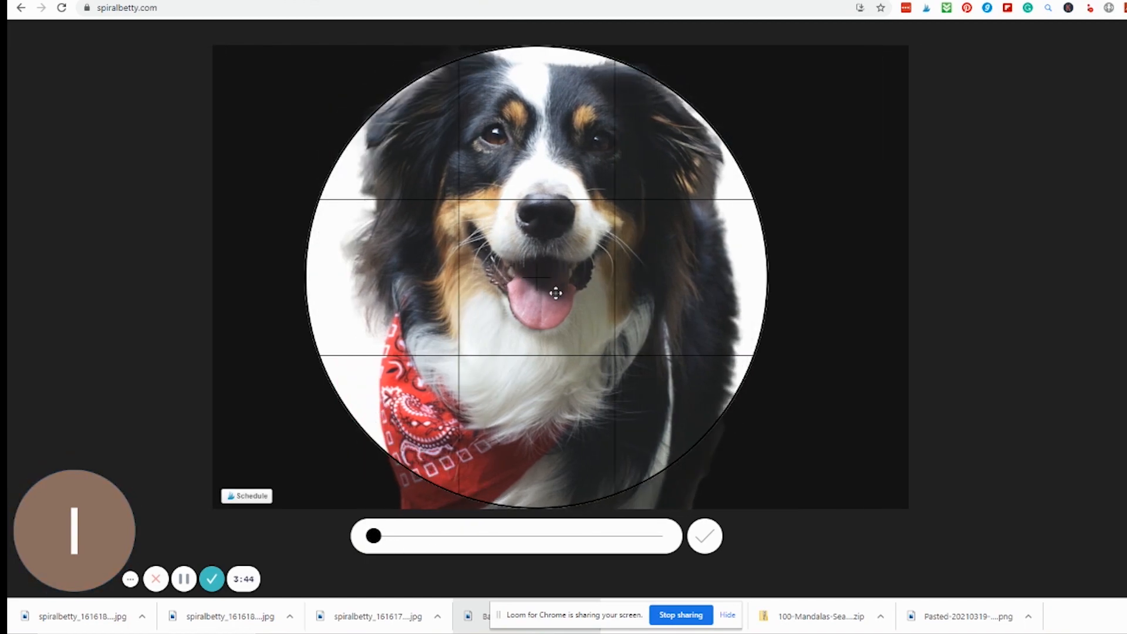
left_click(705, 536)
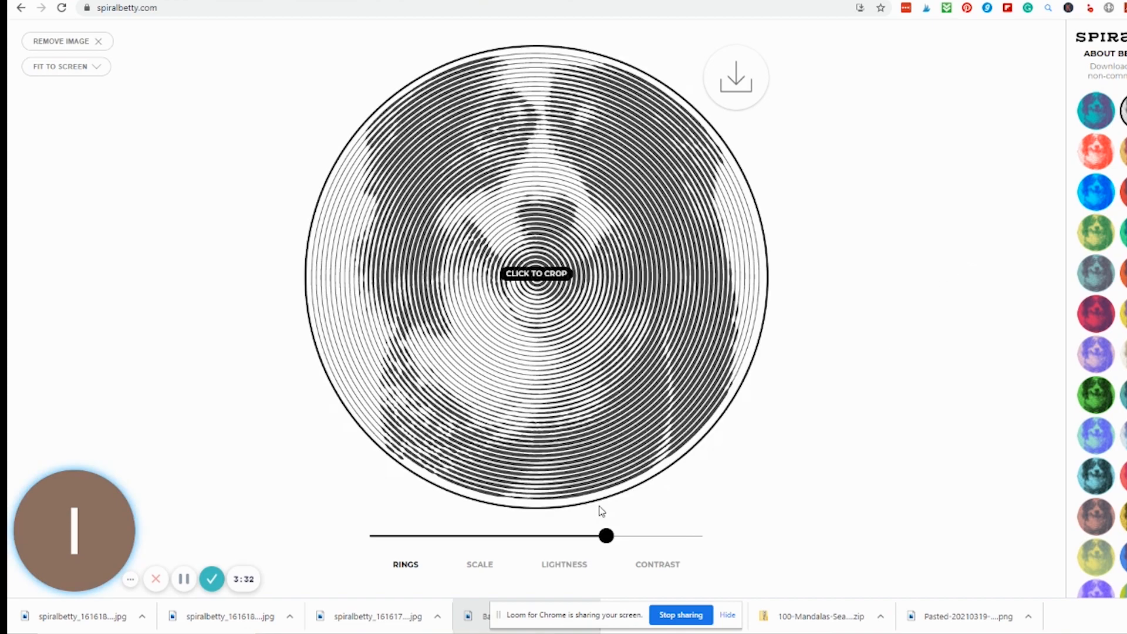
Try fewer rings and the maximum number of rings, settling on a ring count about two-thirds along the range
left_click_drag(606, 535, 537, 536)
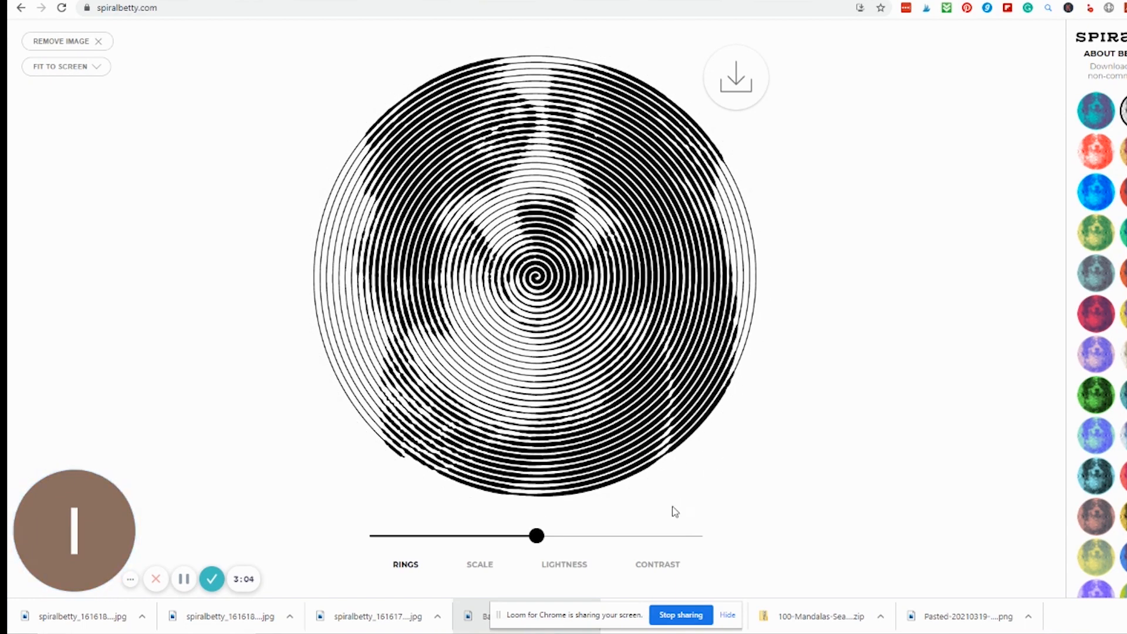
left_click_drag(559, 537, 622, 545)
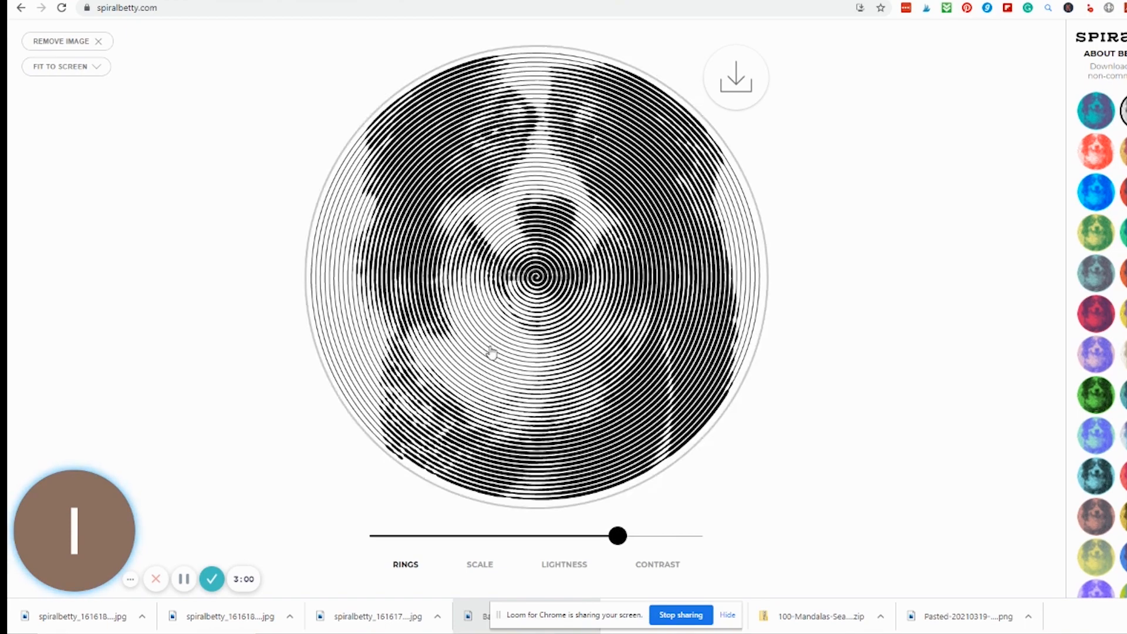
left_click_drag(617, 536, 699, 535)
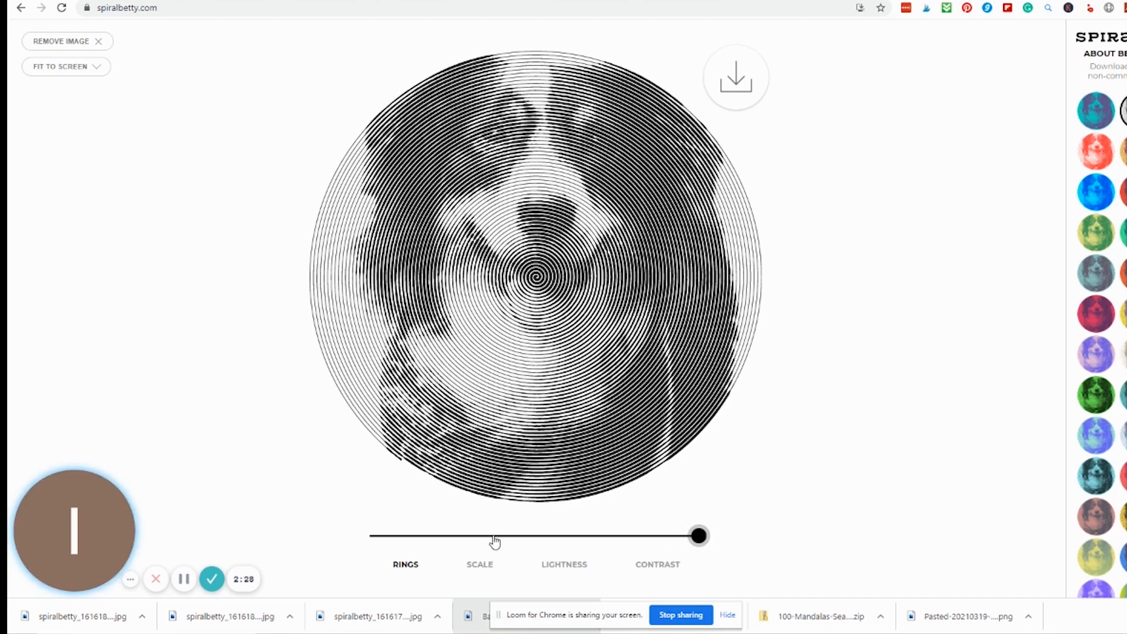
left_click_drag(698, 535, 580, 538)
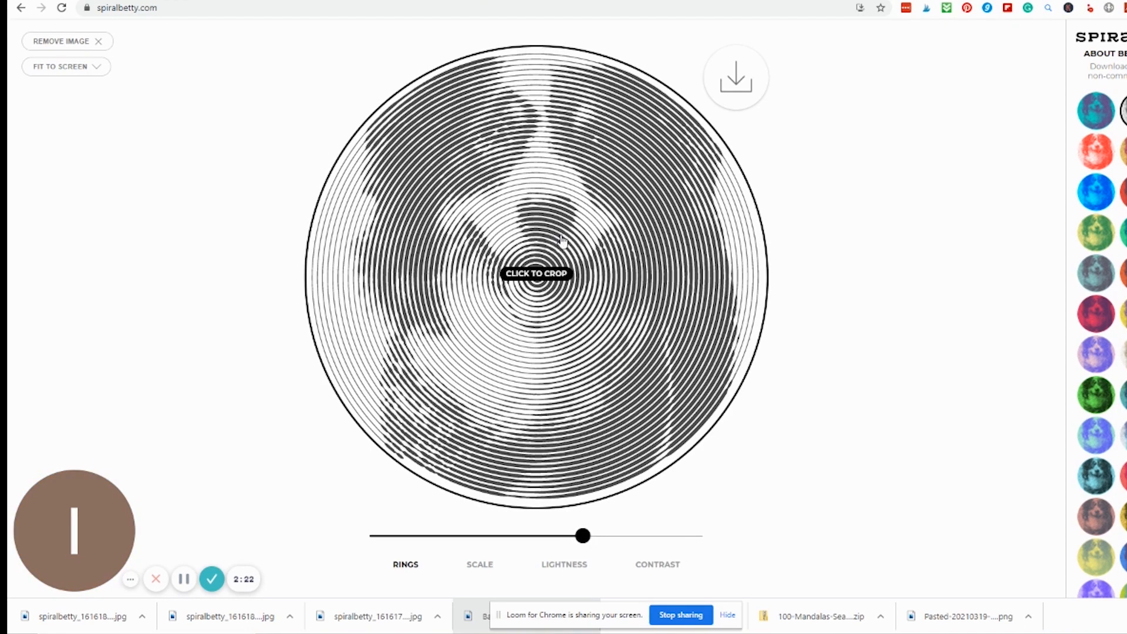
Raise the spiral image's lightness to about two-thirds of its range, leaving the scale at its minimum
left_click(483, 572)
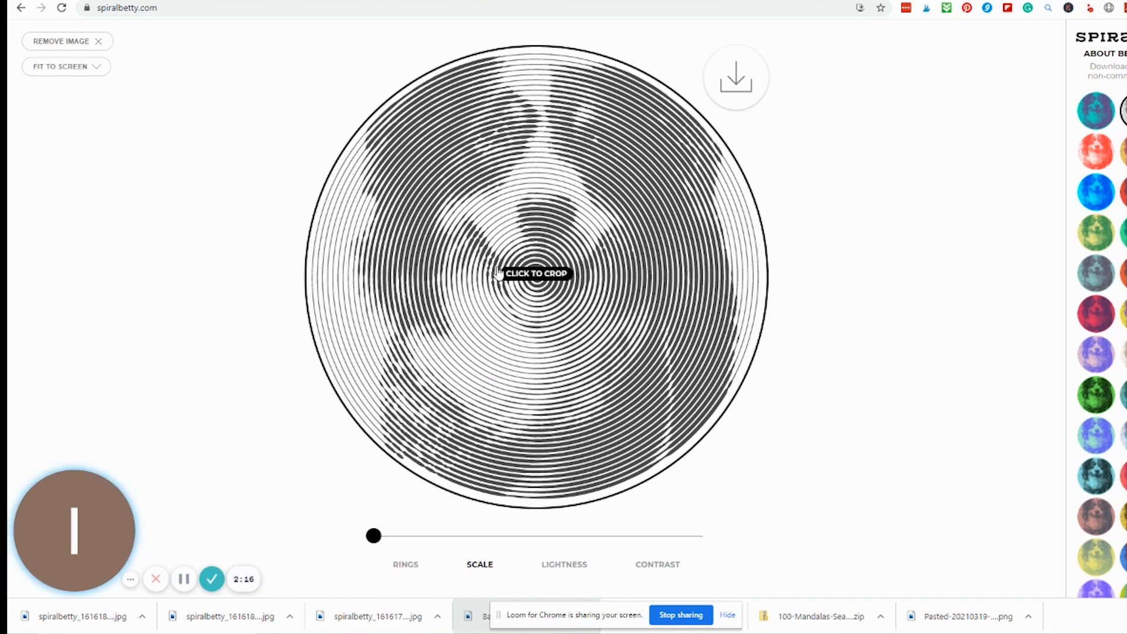
left_click(559, 567)
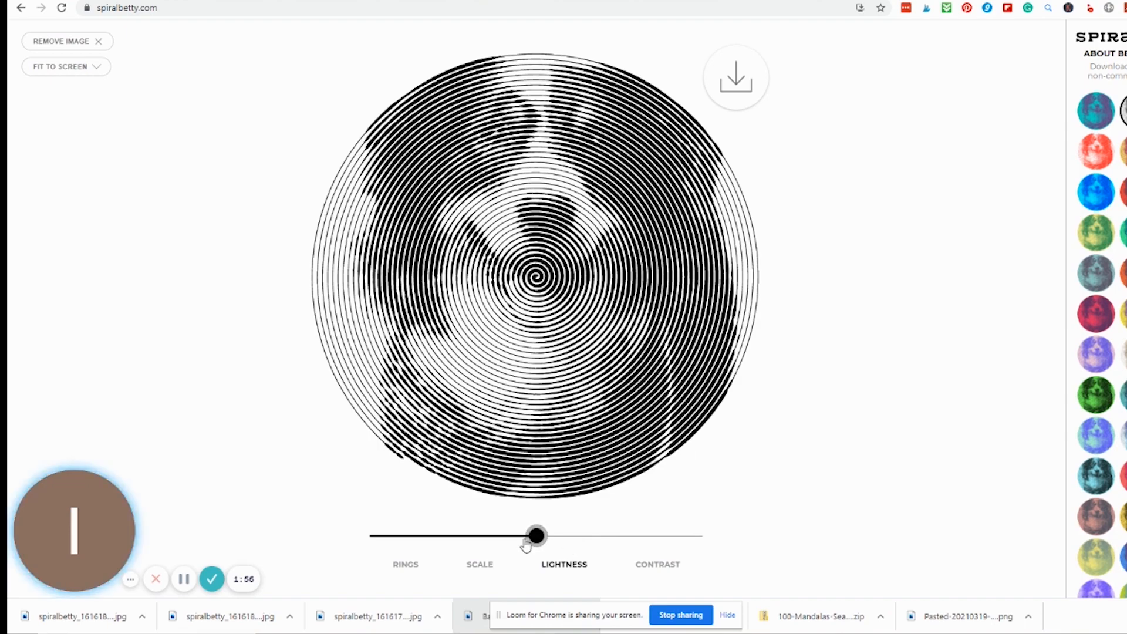
mouse_move(536, 536)
left_mouse_down()
mouse_move(595, 536)
mouse_move(530, 527)
left_mouse_up()
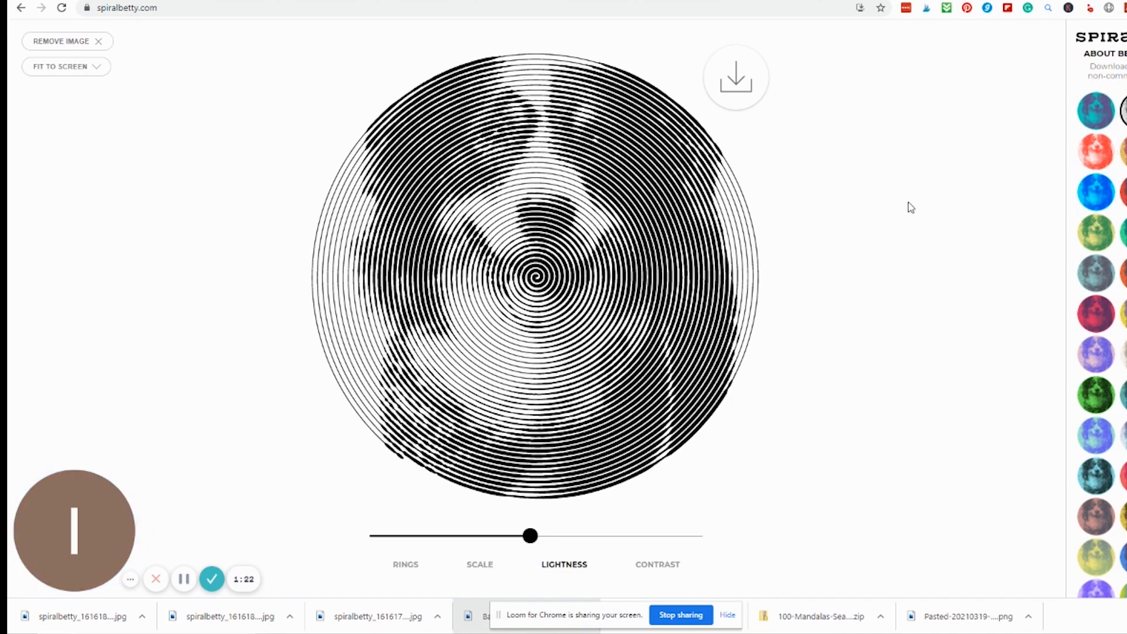
left_click_drag(538, 535, 586, 537)
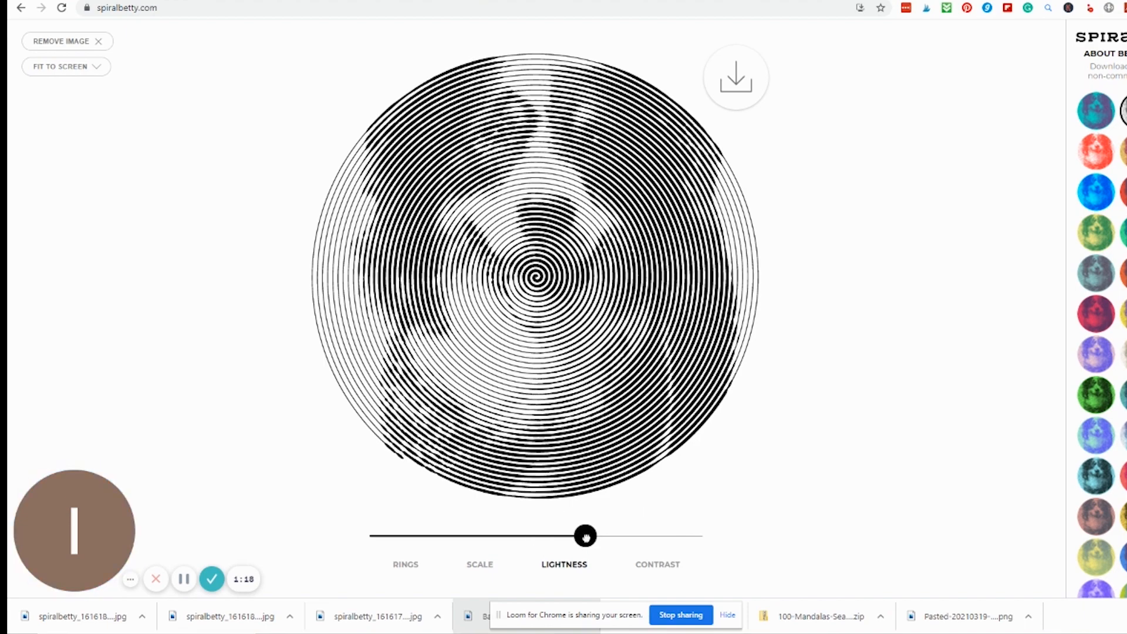
mouse_move(585, 535)
left_mouse_down()
mouse_move(239, 475)
mouse_move(528, 535)
mouse_move(587, 531)
left_mouse_up()
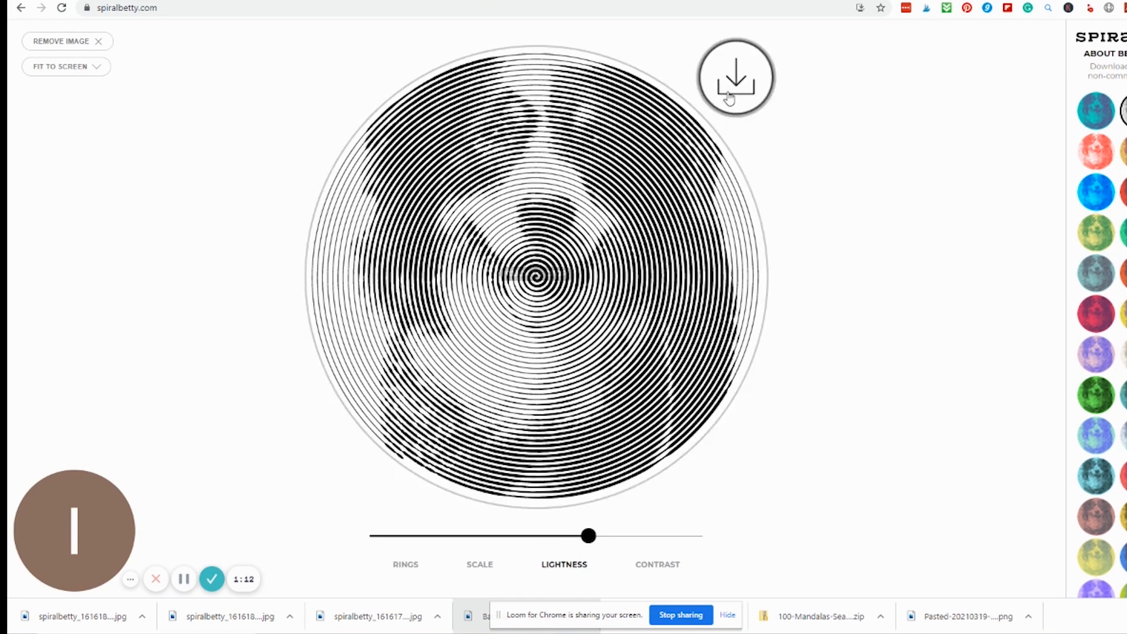
Download the finished spiral dog image under the free personal-use option
left_click(739, 81)
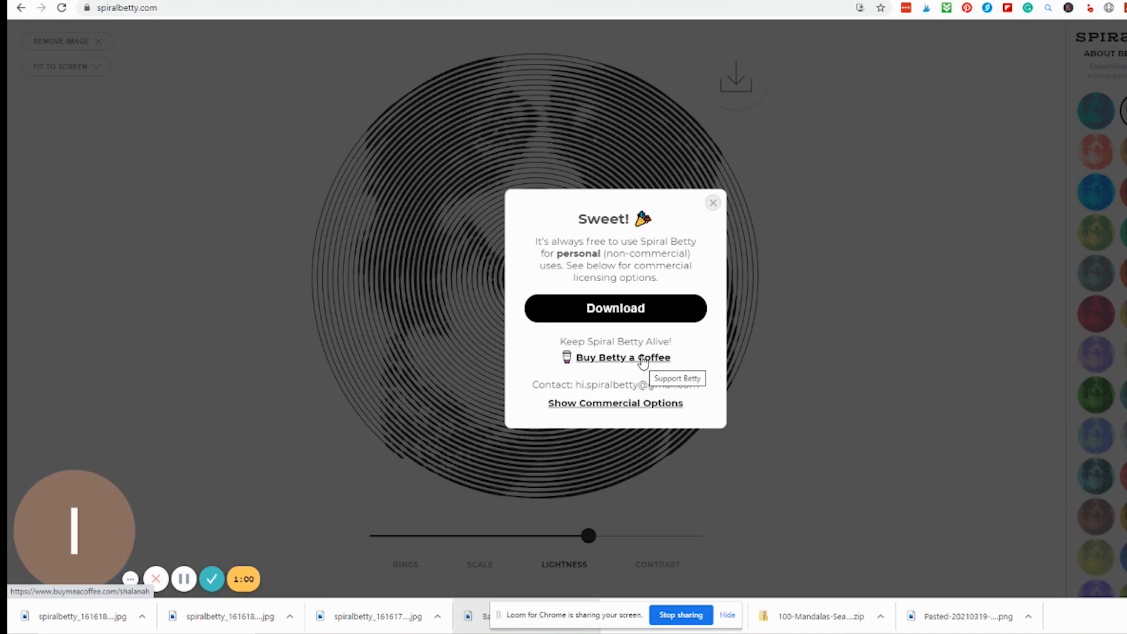
left_click(644, 316)
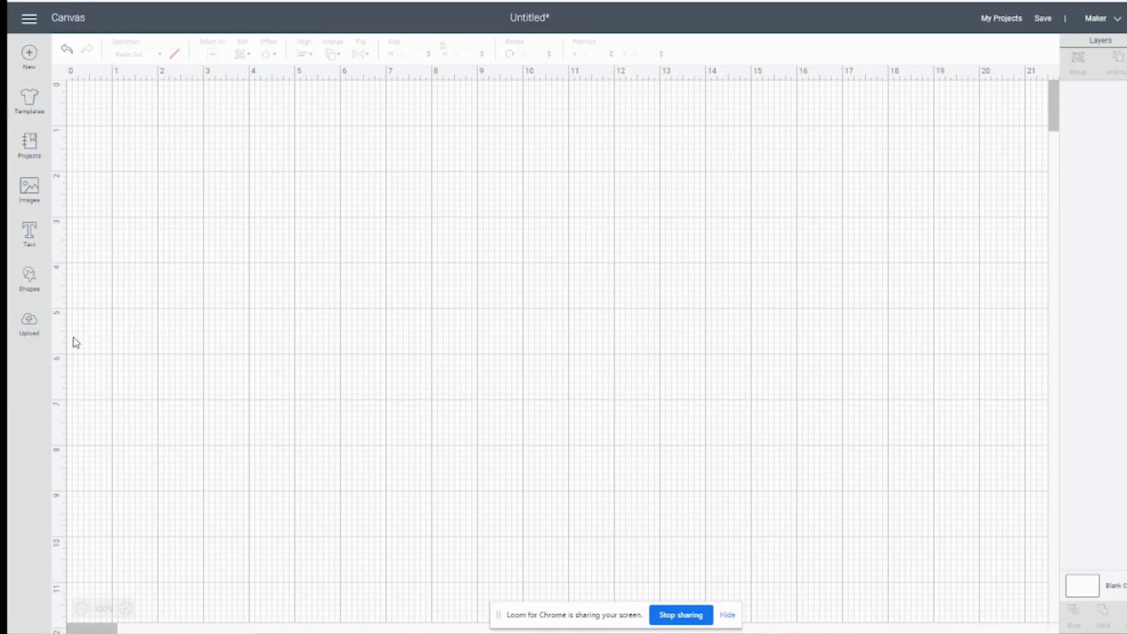
left_click(34, 335)
left_click(338, 306)
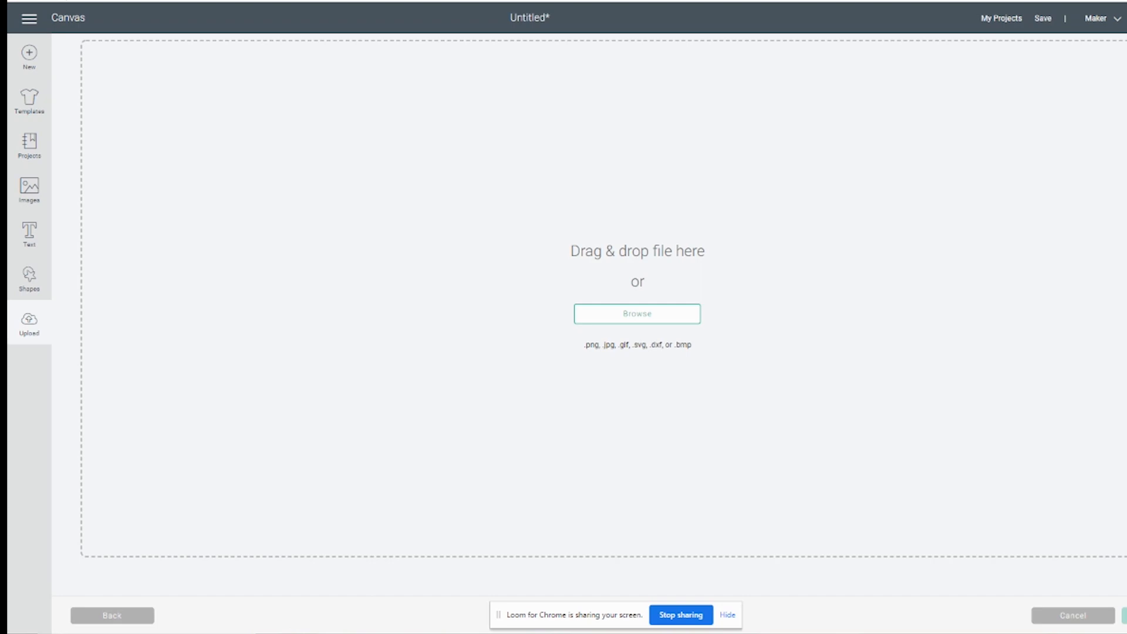
key("super+e")
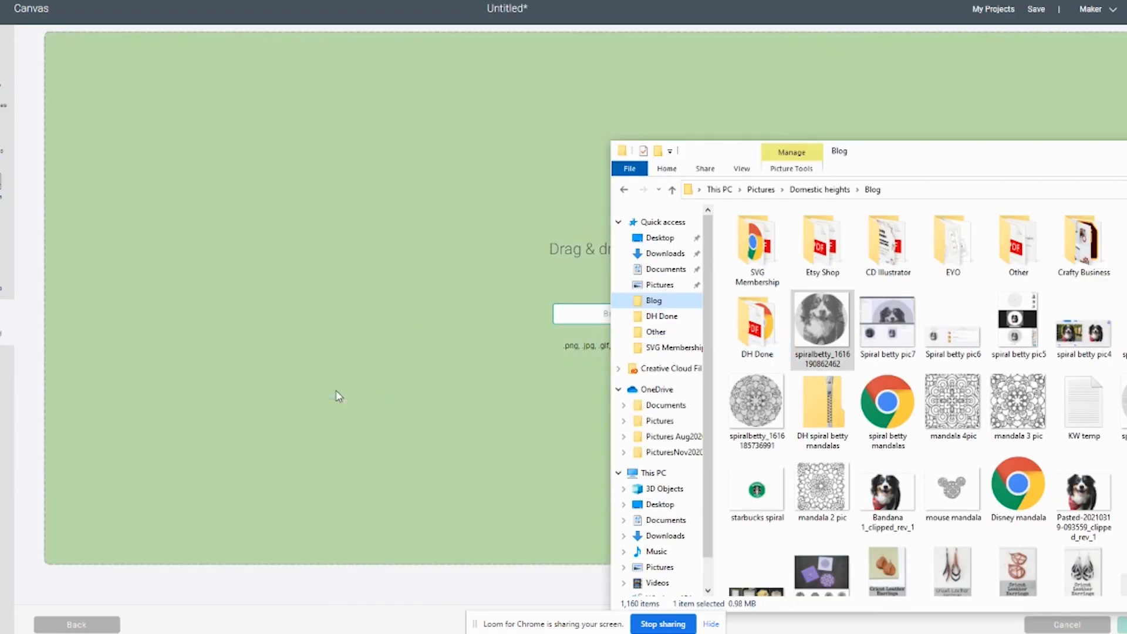
left_click_drag(363, 393, 367, 389)
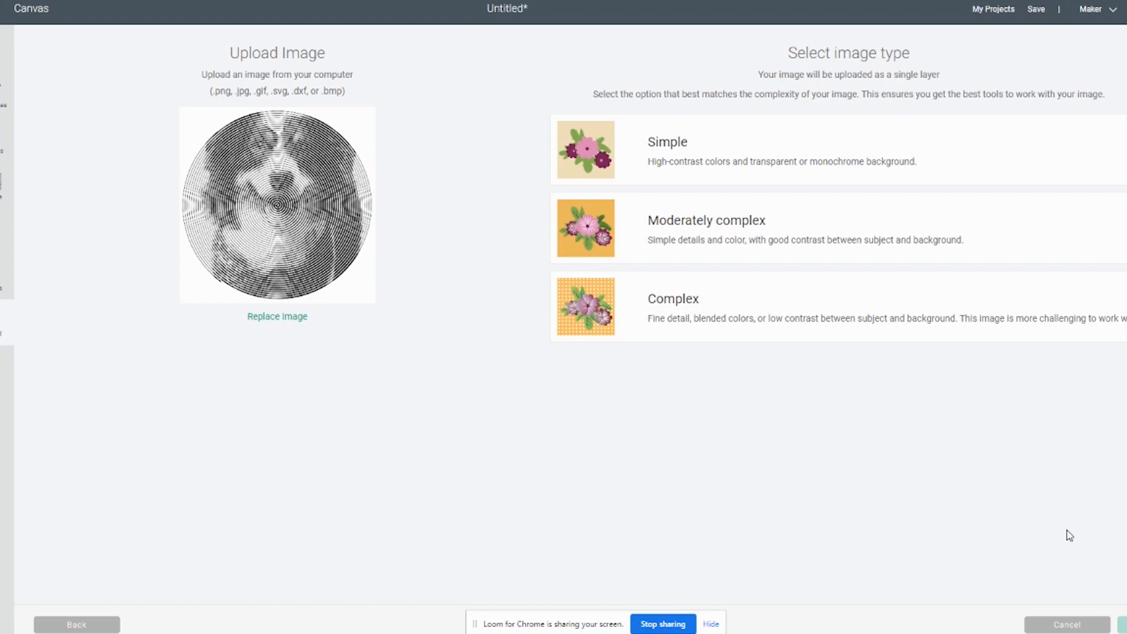
left_click(755, 322)
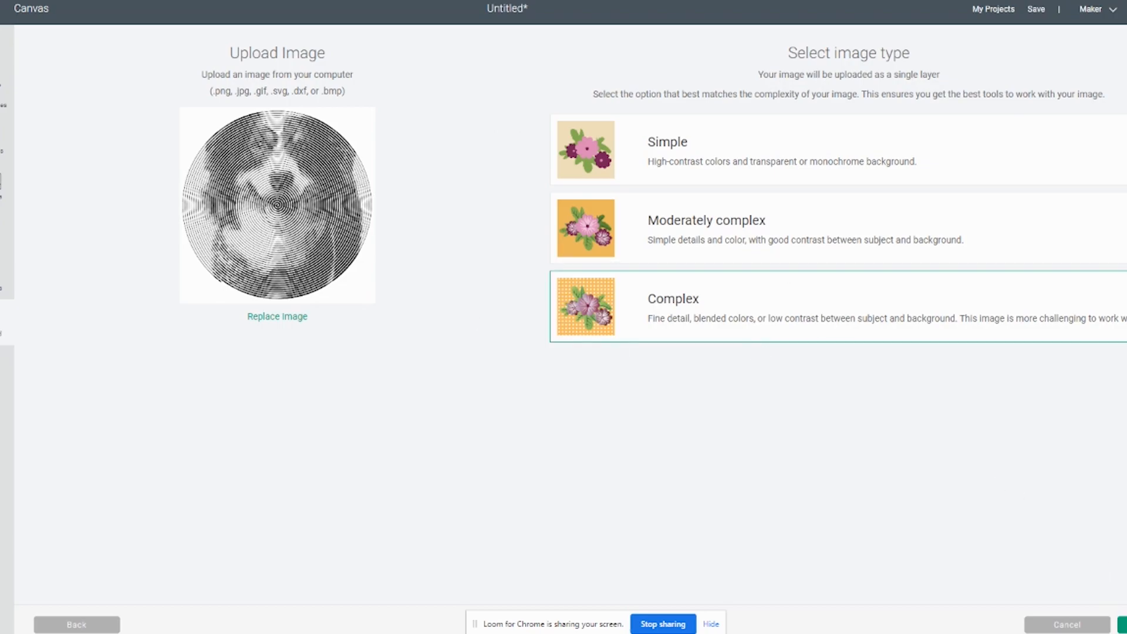
left_click(1121, 624)
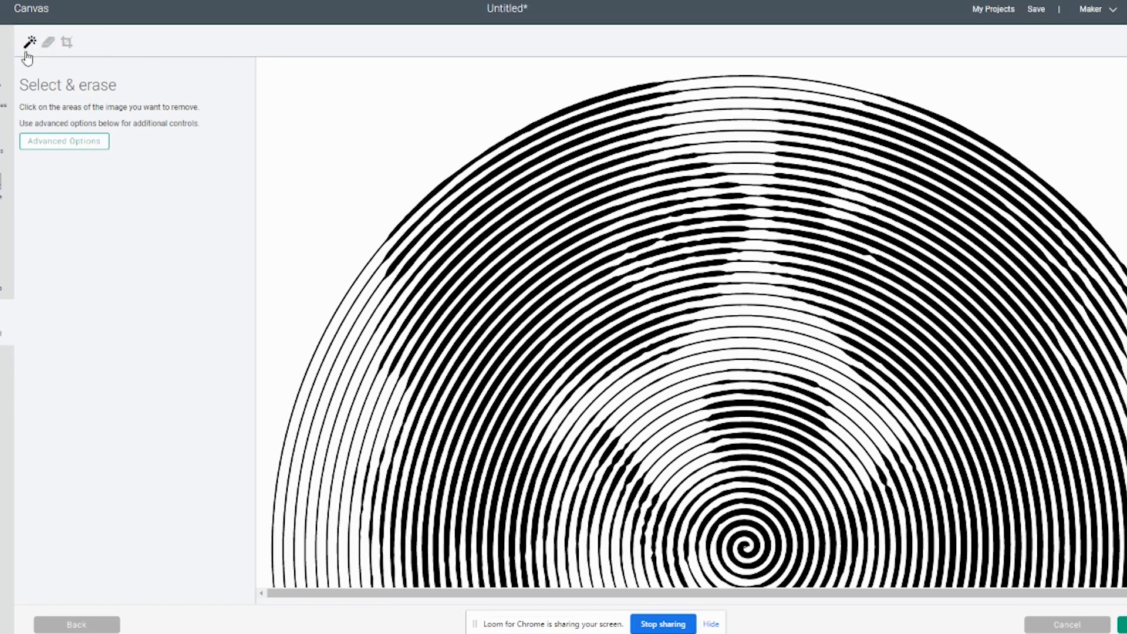
Erase the white background around and between the spiral lines, and save the upload as a Cut Image
left_click(327, 111)
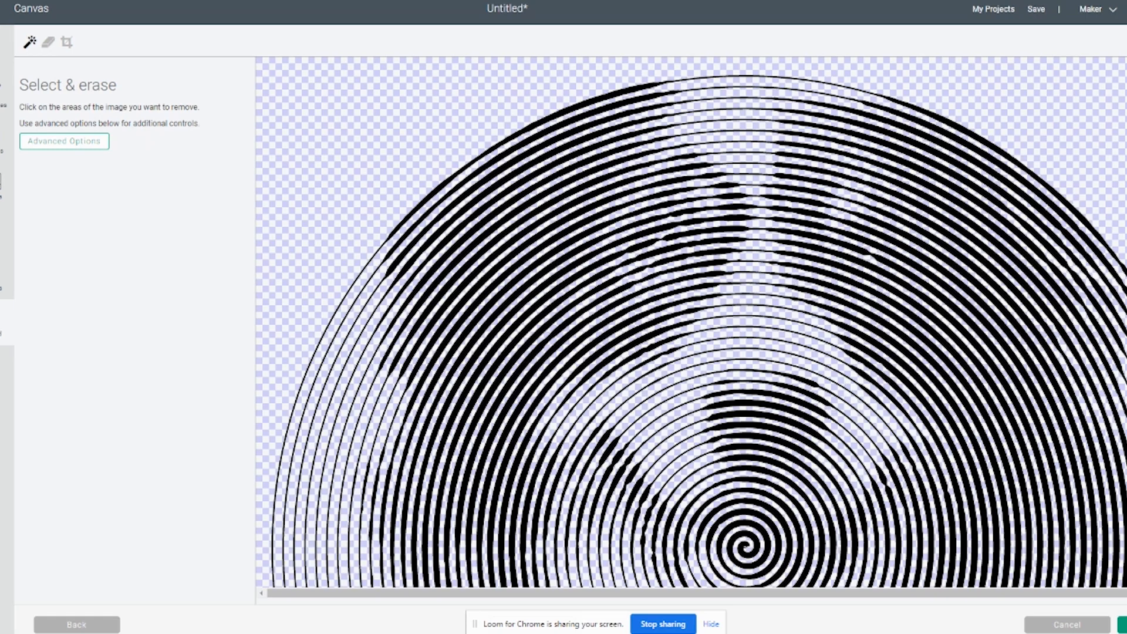
left_click(1122, 625)
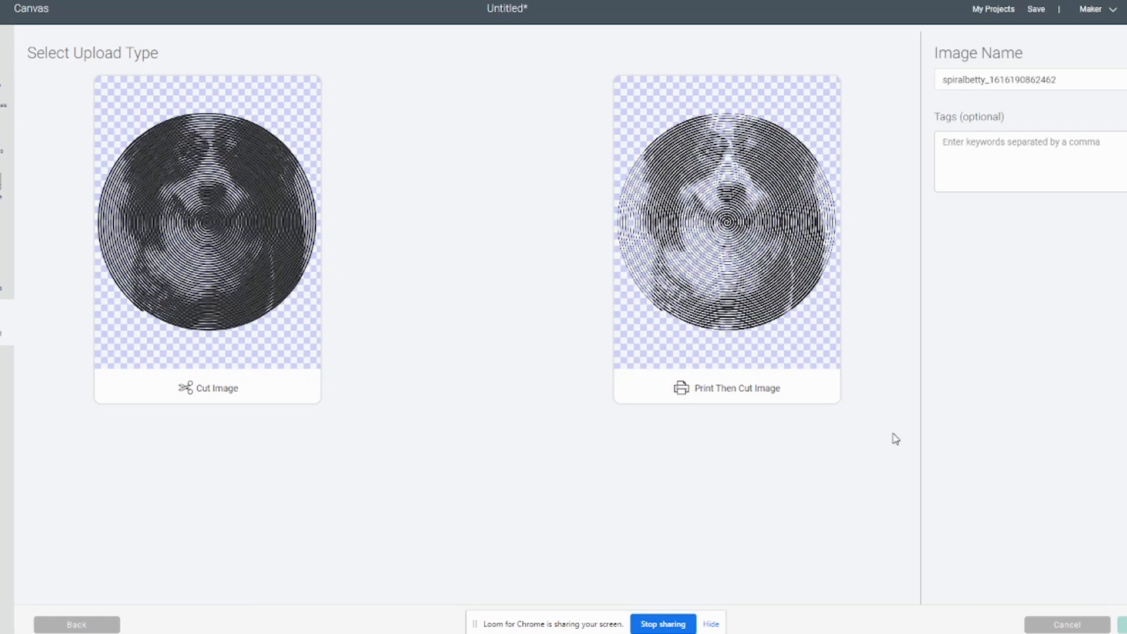
left_click(259, 218)
left_click(1121, 624)
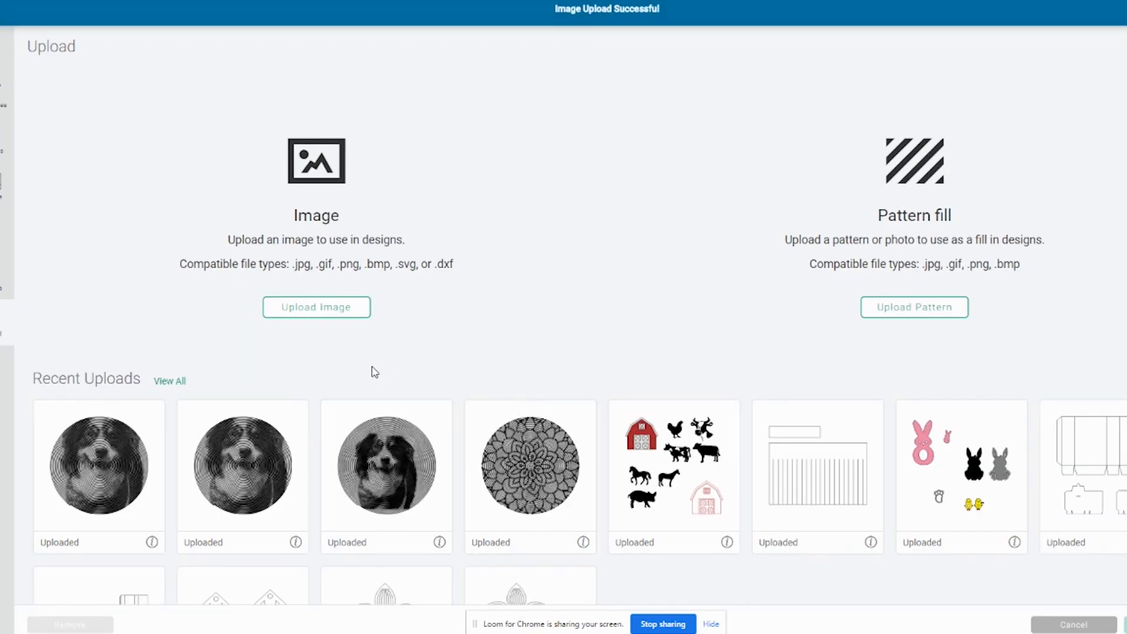
Add the newly uploaded spiral dog image to the canvas and scale it down proportionally to about 10.4 inches wide
left_click(99, 493)
left_click(1124, 625)
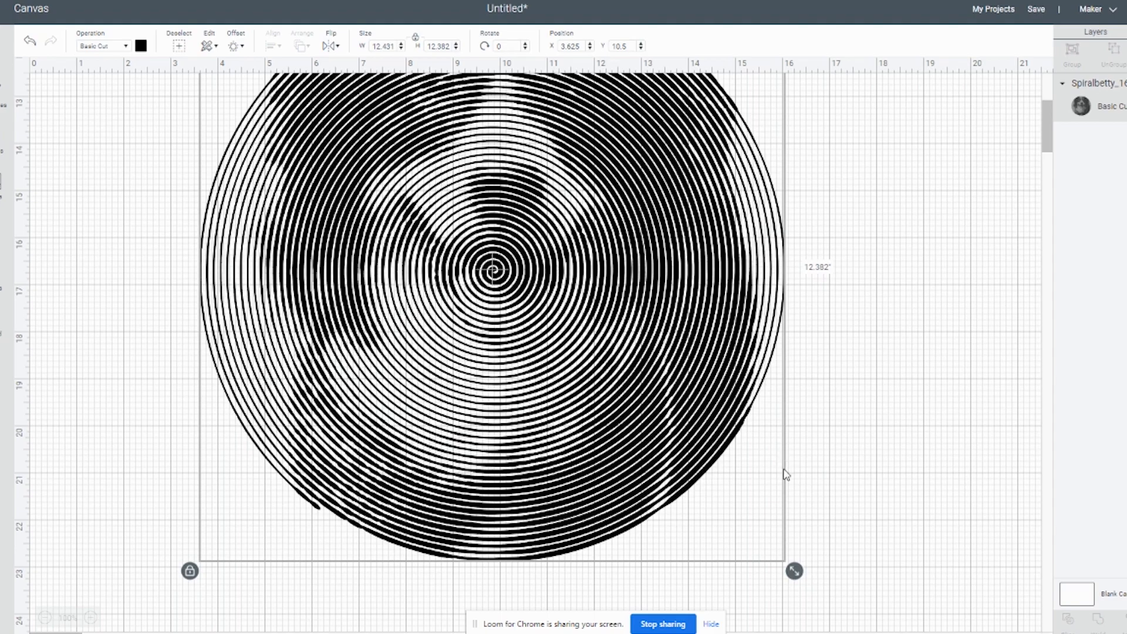
left_click_drag(794, 570, 706, 457)
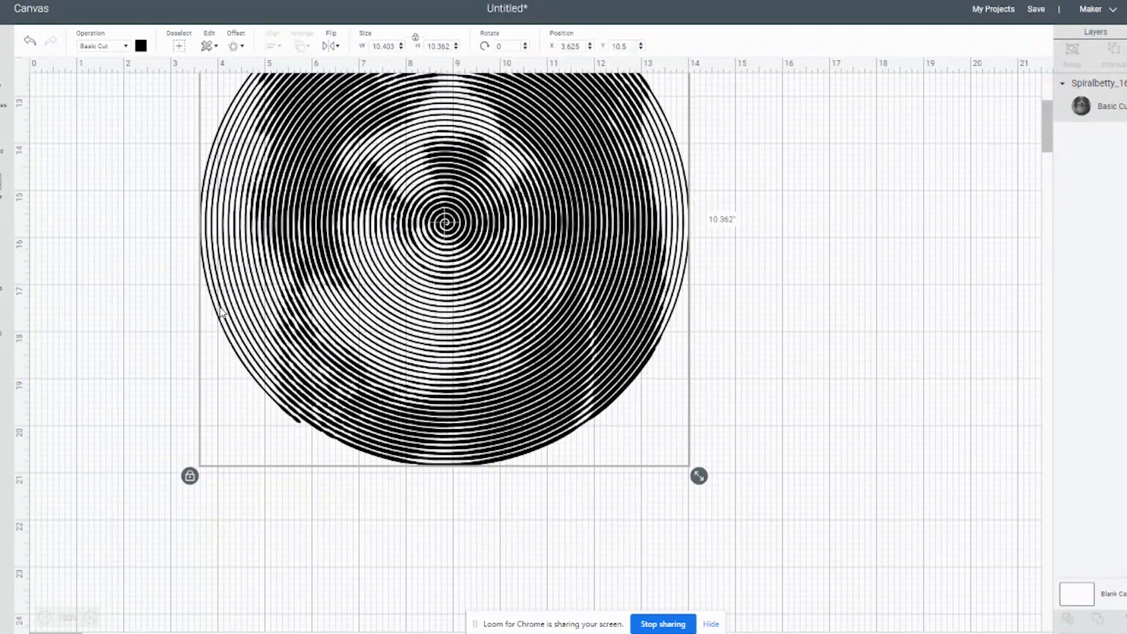
left_click(684, 624)
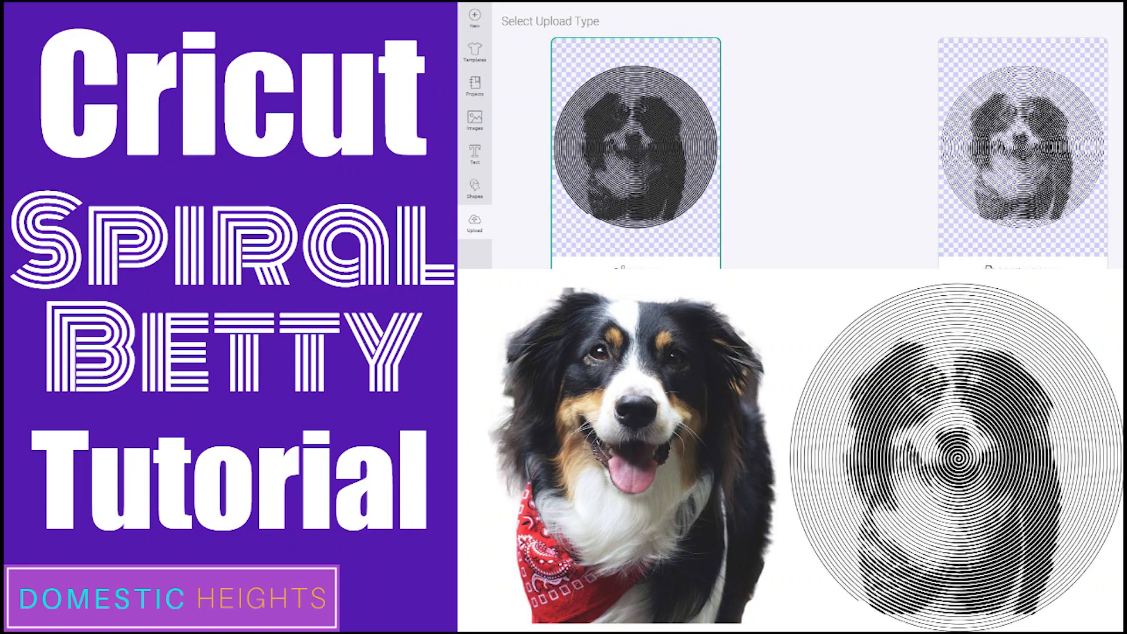